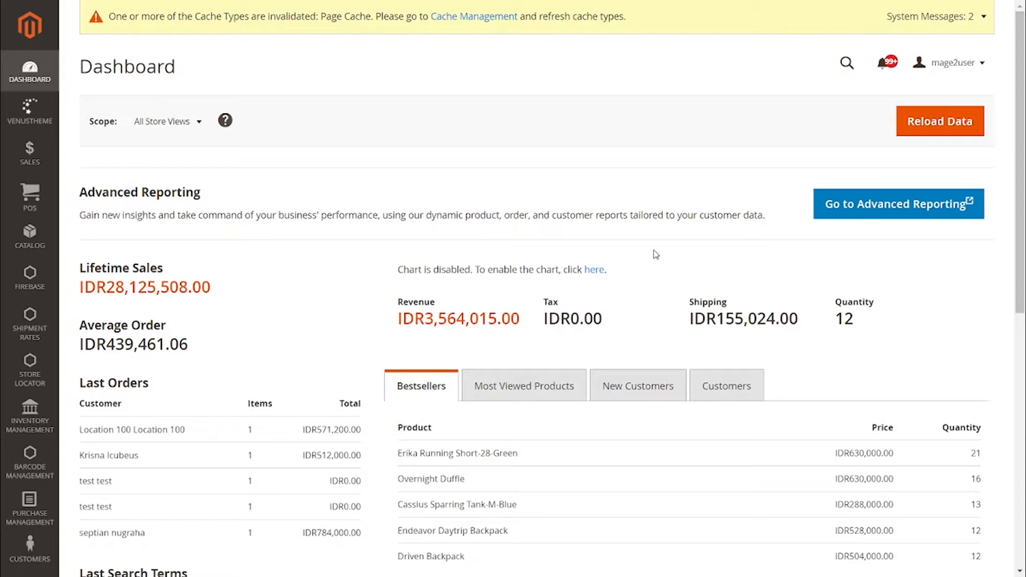
Open the Diskon5% catalog price rule for editing from the marketing promotions
{"action": "scroll", "coordinate": [30, 321], "scroll_direction": "down", "scroll_amount": 5}
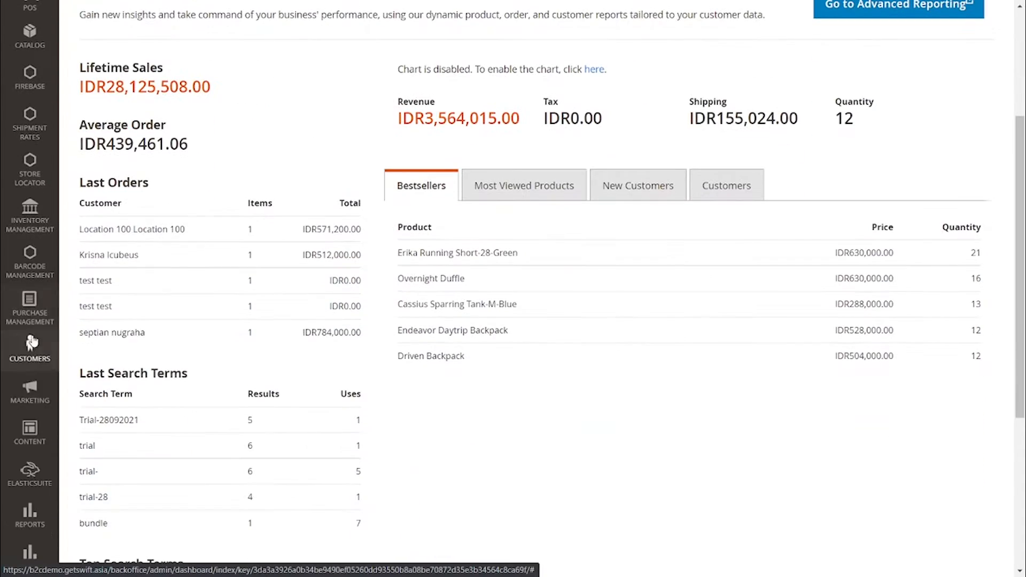
{"action": "left_click", "coordinate": [30, 457]}
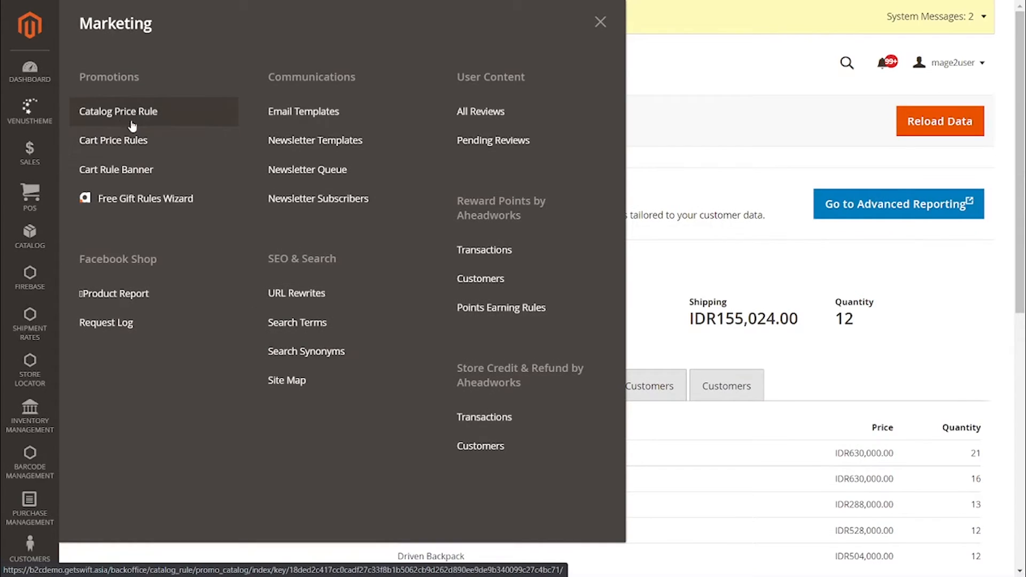
{"action": "left_click", "coordinate": [124, 119]}
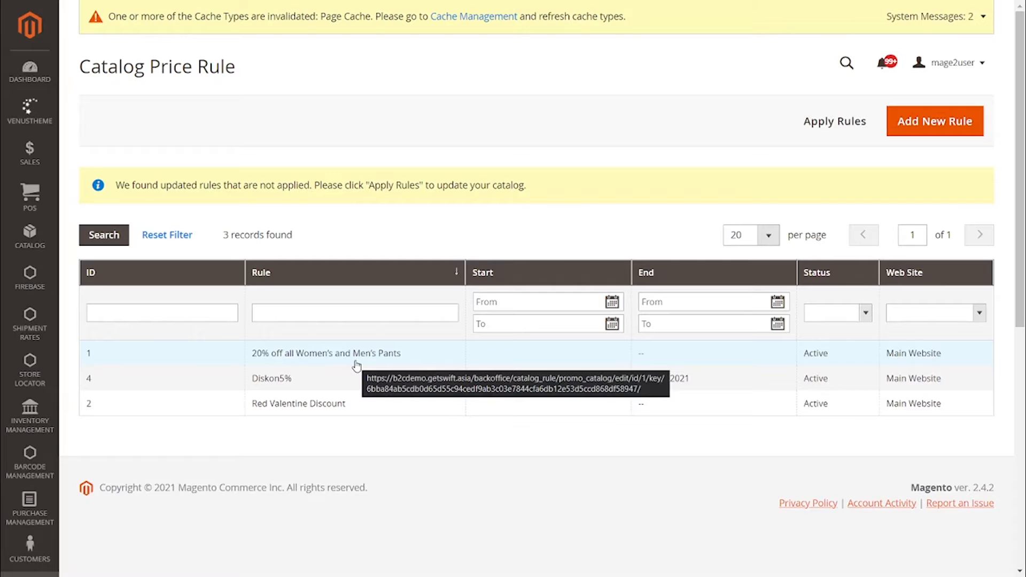
{"action": "left_click", "coordinate": [333, 386]}
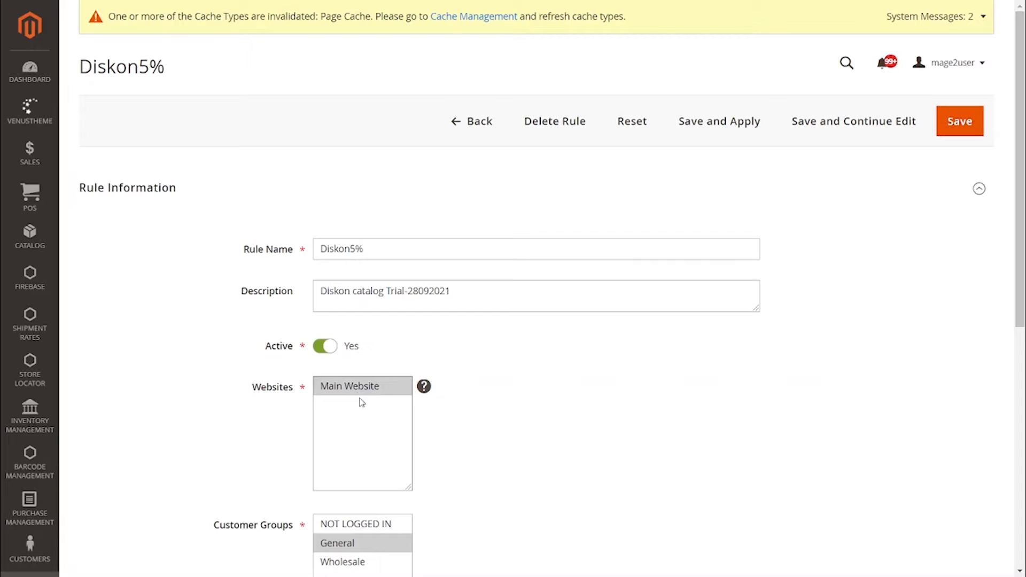
Add the NOT LOGGED IN customer group to the Diskon5% rule alongside General, and save and apply the rule
{"action": "scroll", "coordinate": [369, 422], "scroll_direction": "down", "scroll_amount": 3}
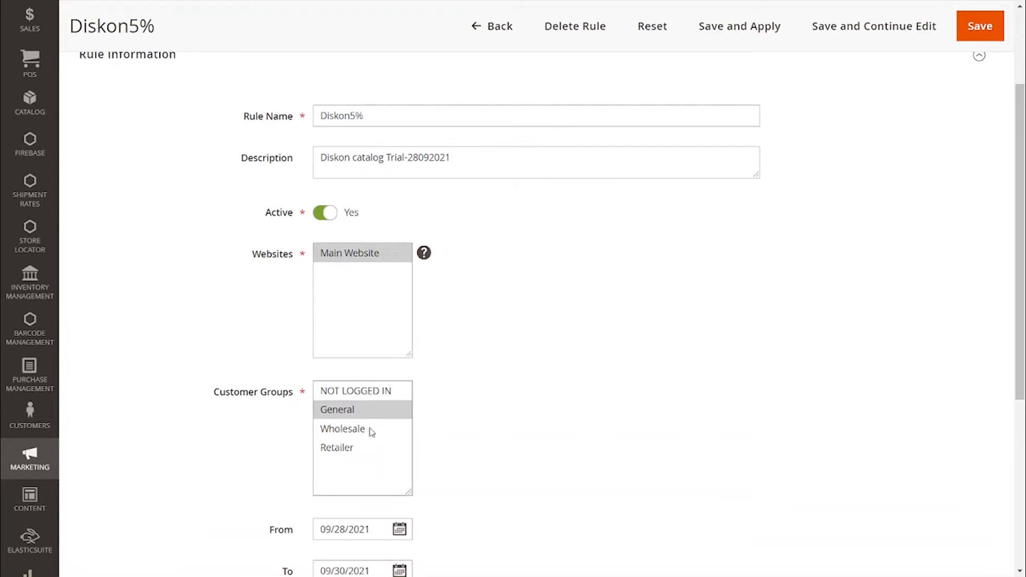
{"action": "left_click", "coordinate": [369, 395], "text": "ctrl"}
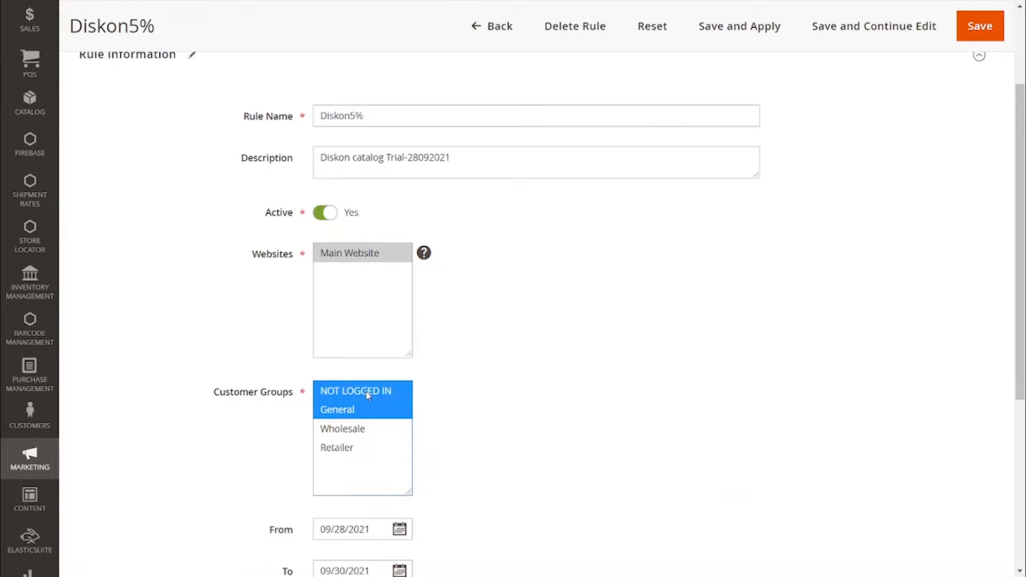
{"action": "left_click", "coordinate": [511, 394]}
{"action": "scroll", "coordinate": [510, 399], "scroll_direction": "down", "scroll_amount": 5}
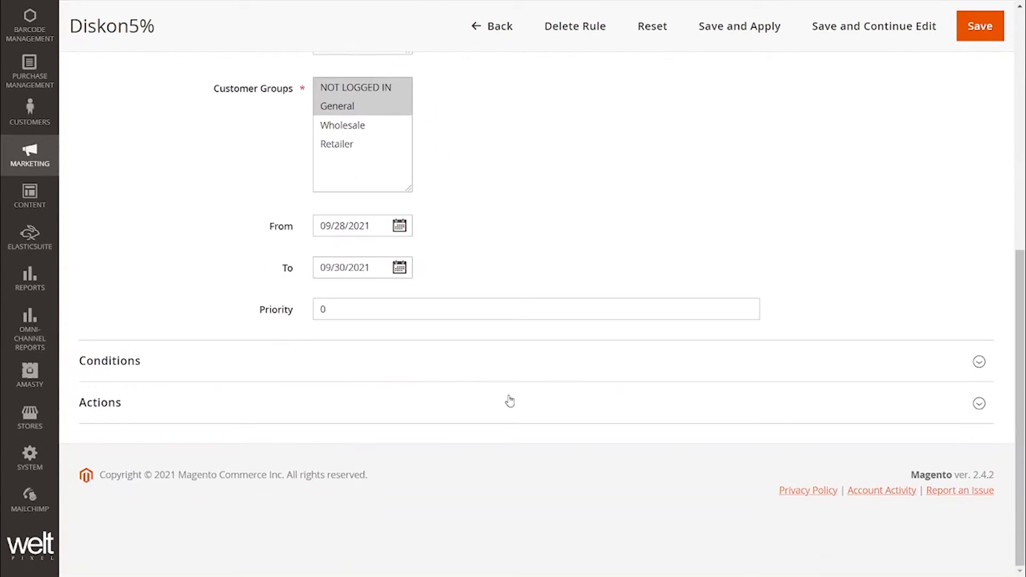
{"action": "scroll", "coordinate": [680, 294], "scroll_direction": "up", "scroll_amount": 8}
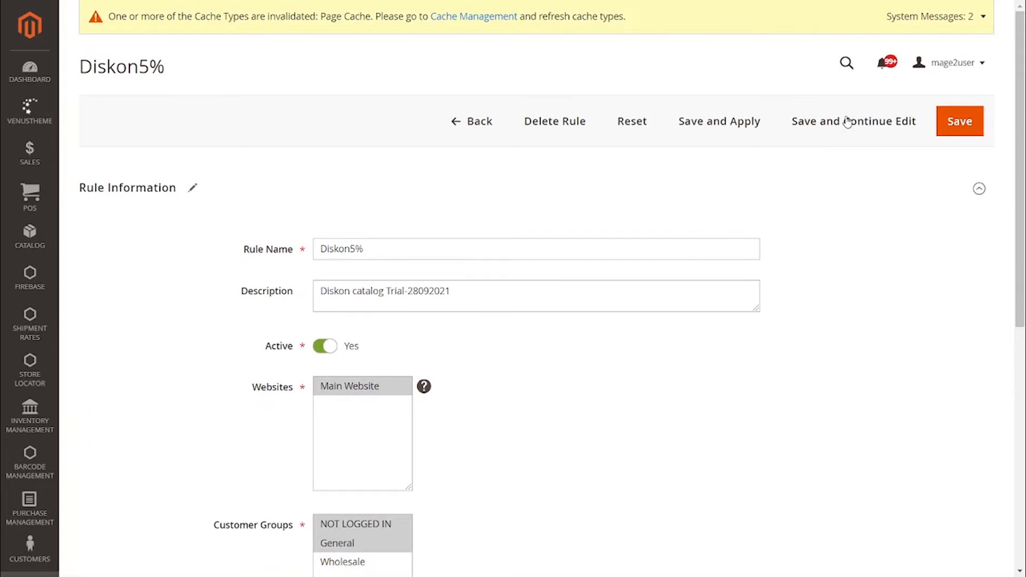
{"action": "left_click", "coordinate": [725, 130]}
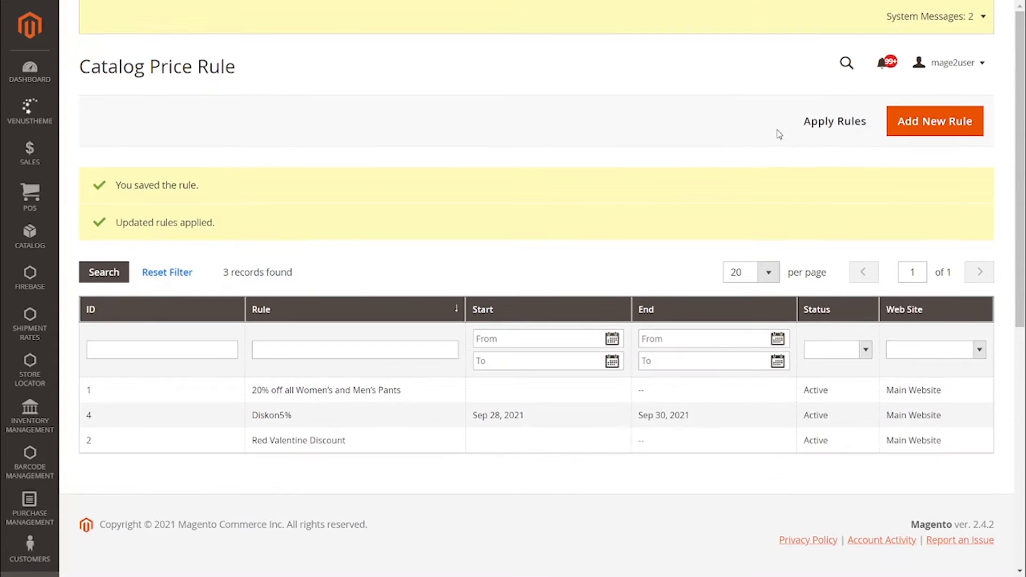
Start a new catalog price rule and name it "Save 15%" in its rule information
{"action": "left_click", "coordinate": [905, 127]}
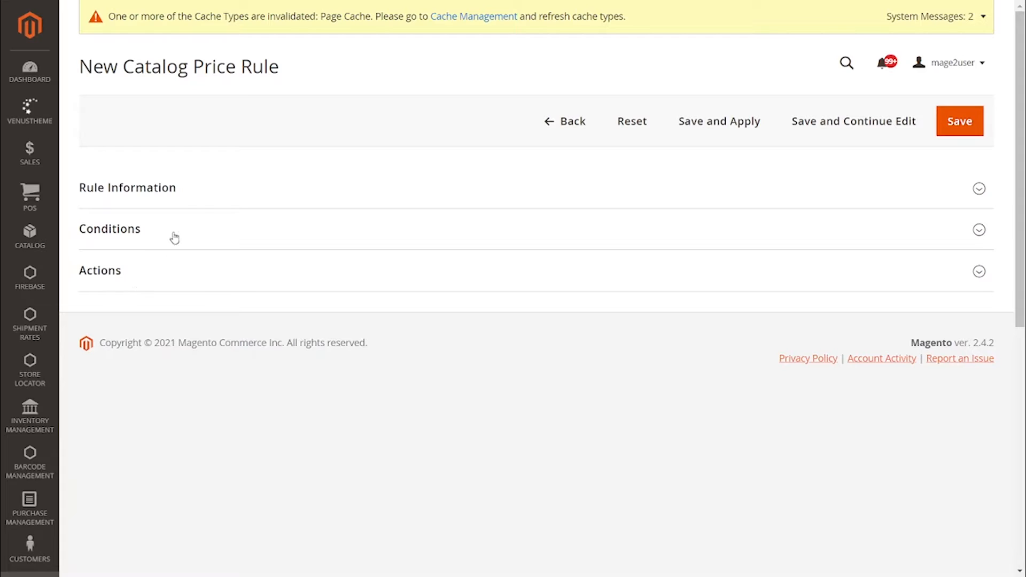
{"action": "left_click", "coordinate": [181, 195]}
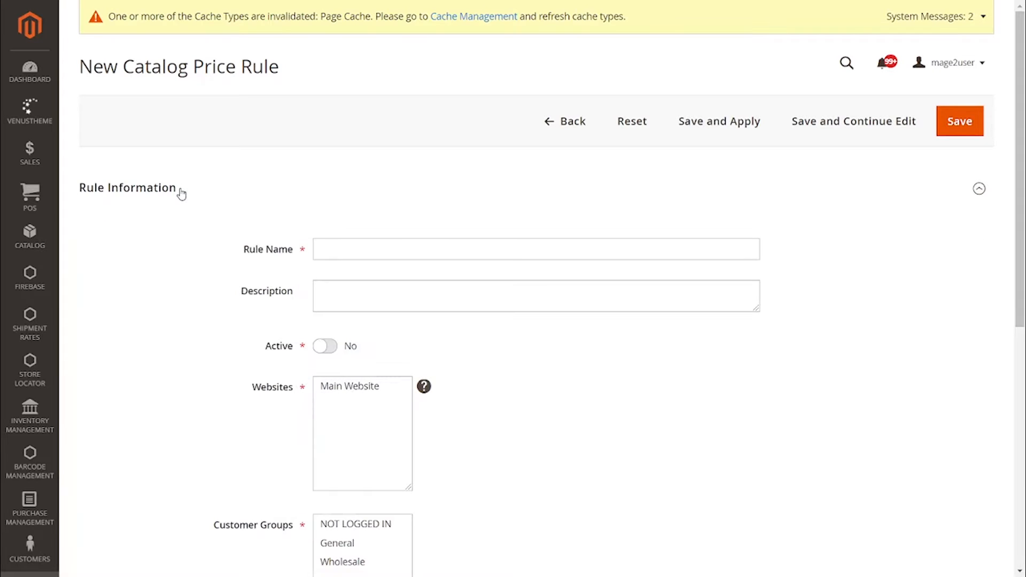
{"action": "left_click", "coordinate": [358, 243]}
{"action": "key", "text": "Caps_Lock"}
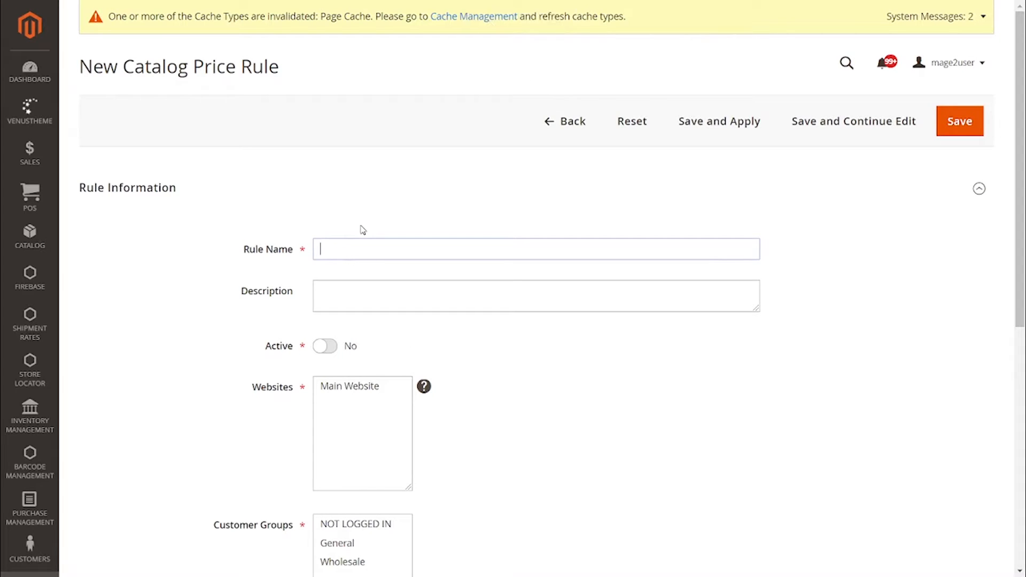
{"action": "type", "text": "S"}
{"action": "key", "text": "Caps_Lock"}
{"action": "type", "text": "ave 15%"}
{"action": "key", "text": "ctrl+a"}
{"action": "left_click", "coordinate": [354, 292]}
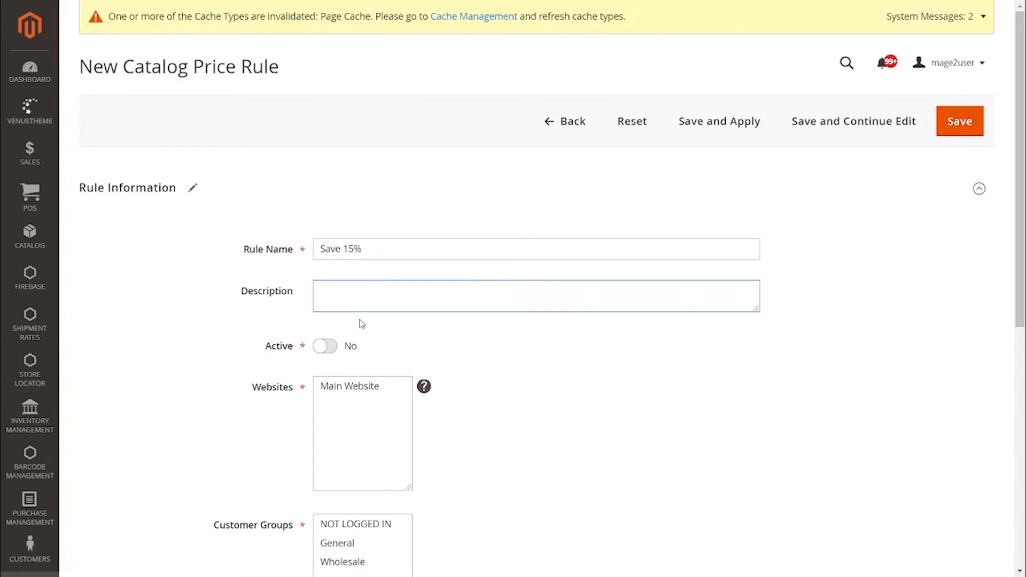
Set the new rule to active and assign it to Main Website
{"action": "left_click", "coordinate": [336, 348]}
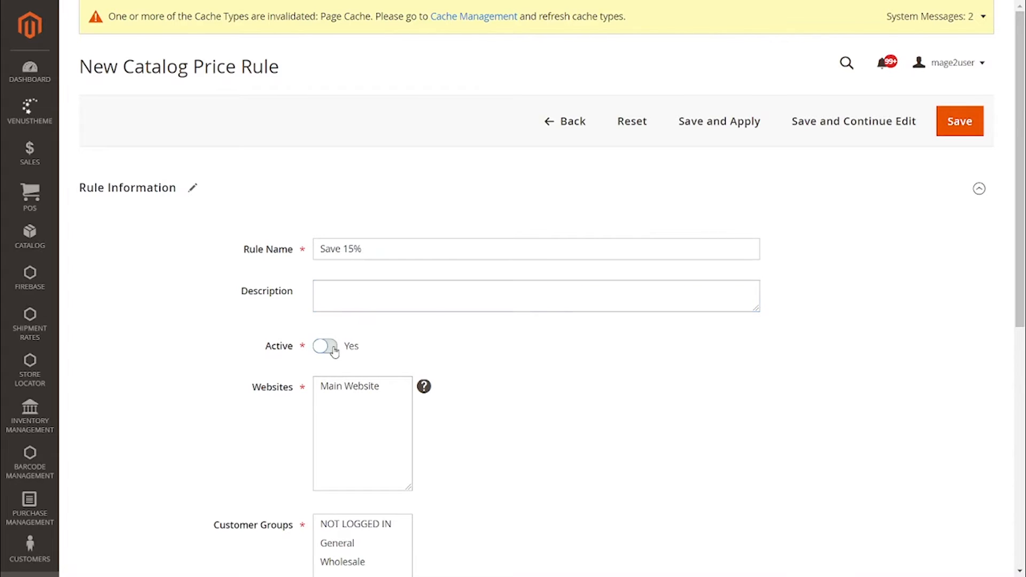
{"action": "left_click", "coordinate": [336, 351]}
{"action": "left_click", "coordinate": [334, 351]}
{"action": "left_click", "coordinate": [347, 386]}
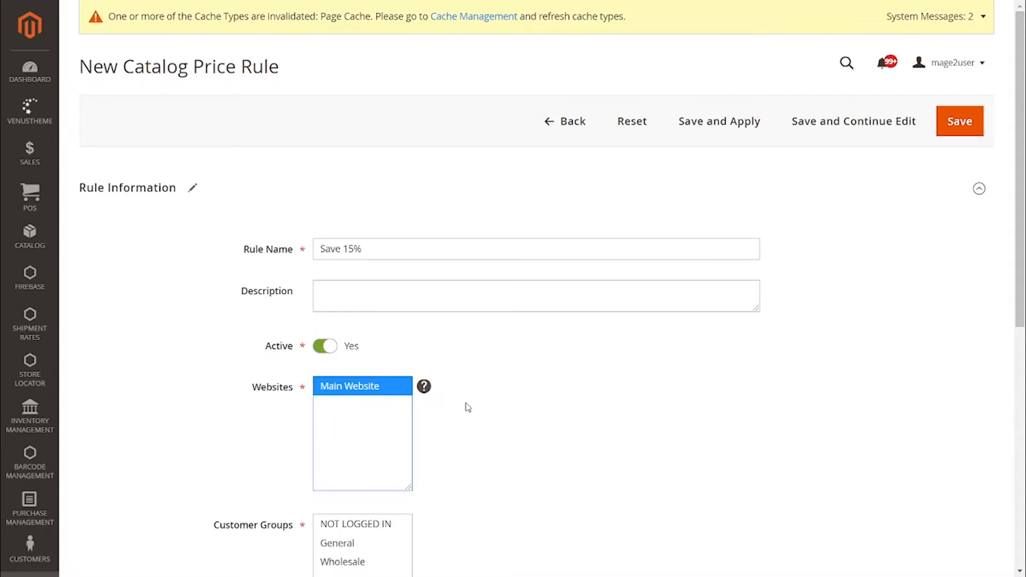
Apply the rule to all customer groups: NOT LOGGED IN, General, Wholesale and Retailer
{"action": "scroll", "coordinate": [463, 407], "scroll_direction": "down", "scroll_amount": 5}
{"action": "left_click", "coordinate": [347, 276]}
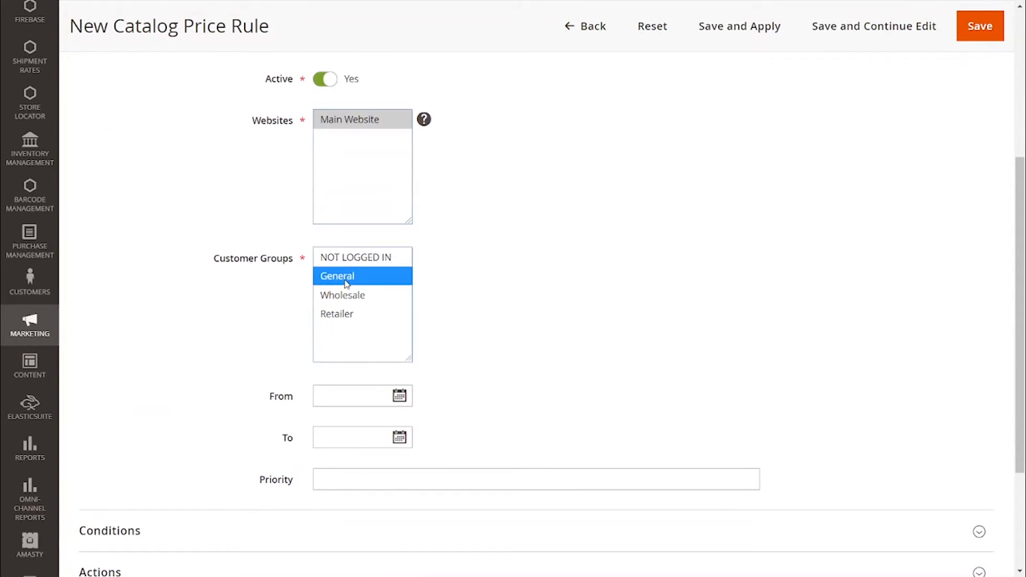
{"action": "left_click", "coordinate": [345, 294]}
{"action": "key", "text": "ctrl+a"}
{"action": "left_click", "coordinate": [442, 328]}
Set the rule's validity period from 09/28/2021 to 10/12/2021
{"action": "left_click", "coordinate": [400, 396]}
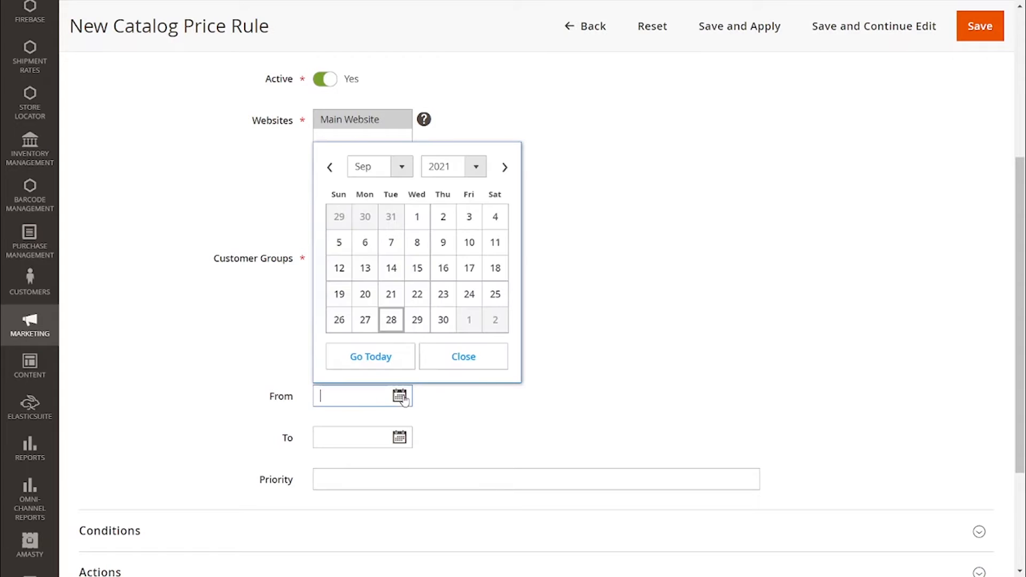
{"action": "left_click", "coordinate": [391, 364]}
{"action": "left_click", "coordinate": [399, 437]}
{"action": "left_click", "coordinate": [399, 437]}
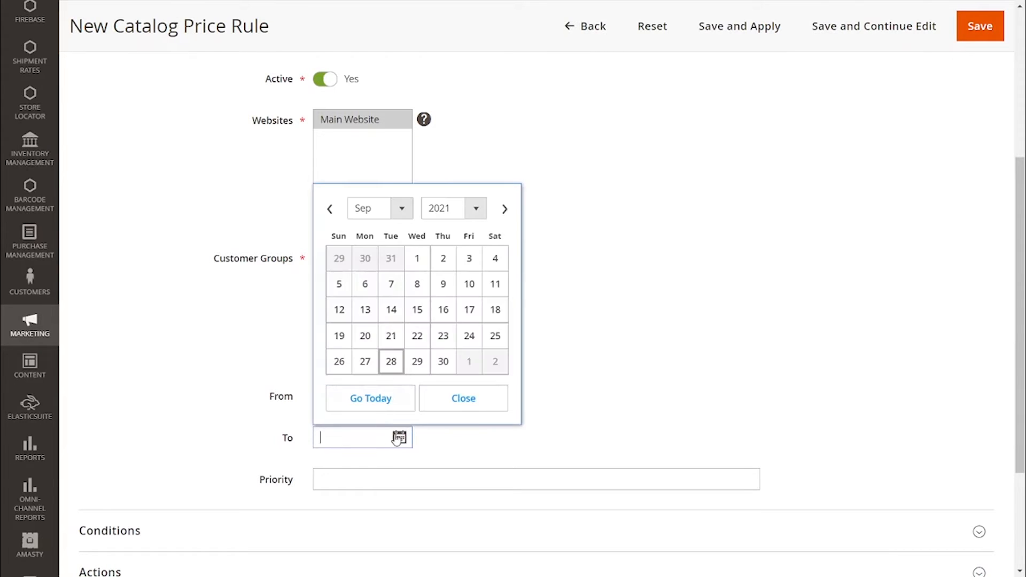
{"action": "left_click", "coordinate": [505, 209]}
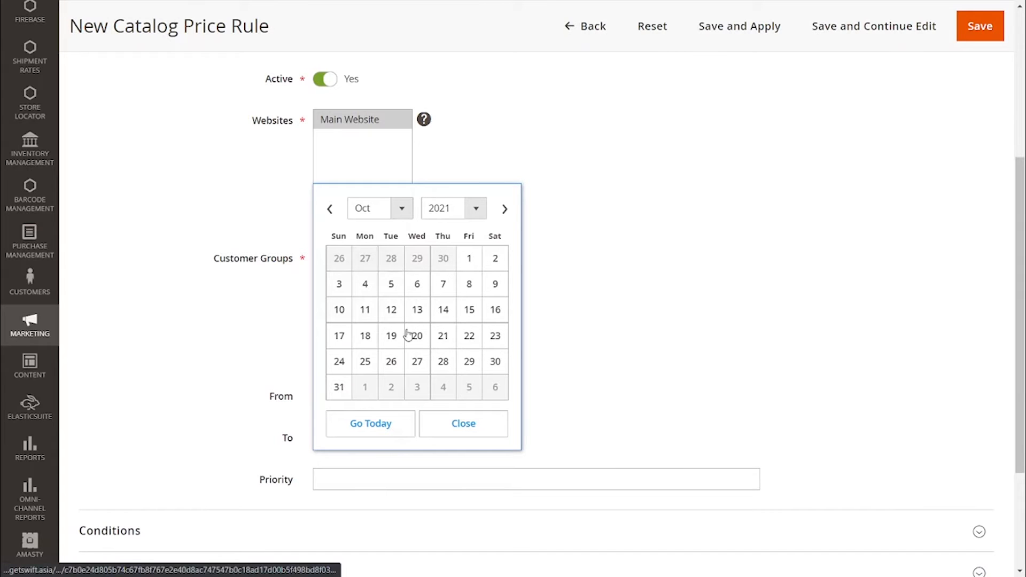
{"action": "left_click", "coordinate": [392, 311]}
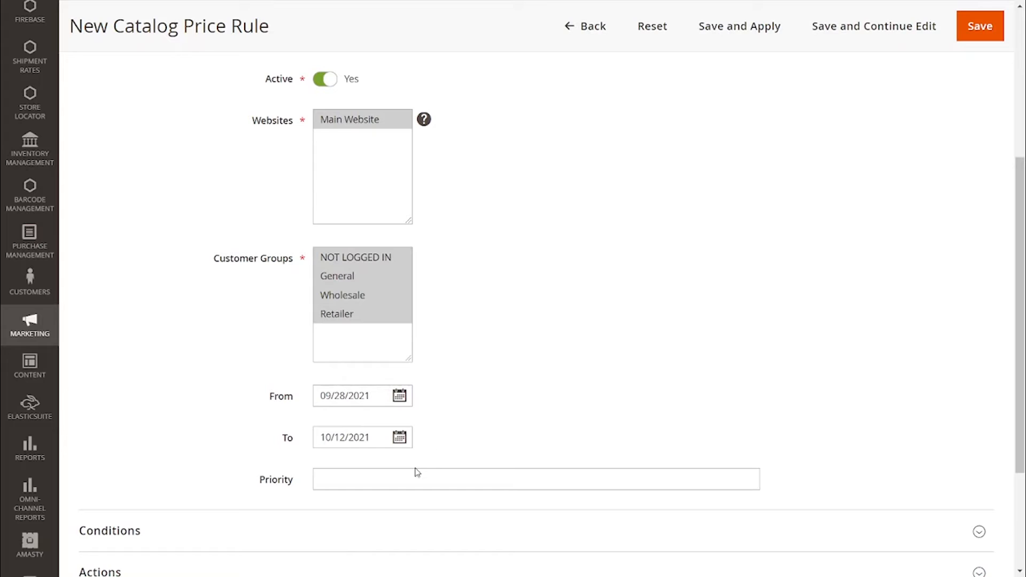
Set the rule's priority to 0
{"action": "left_click", "coordinate": [373, 482]}
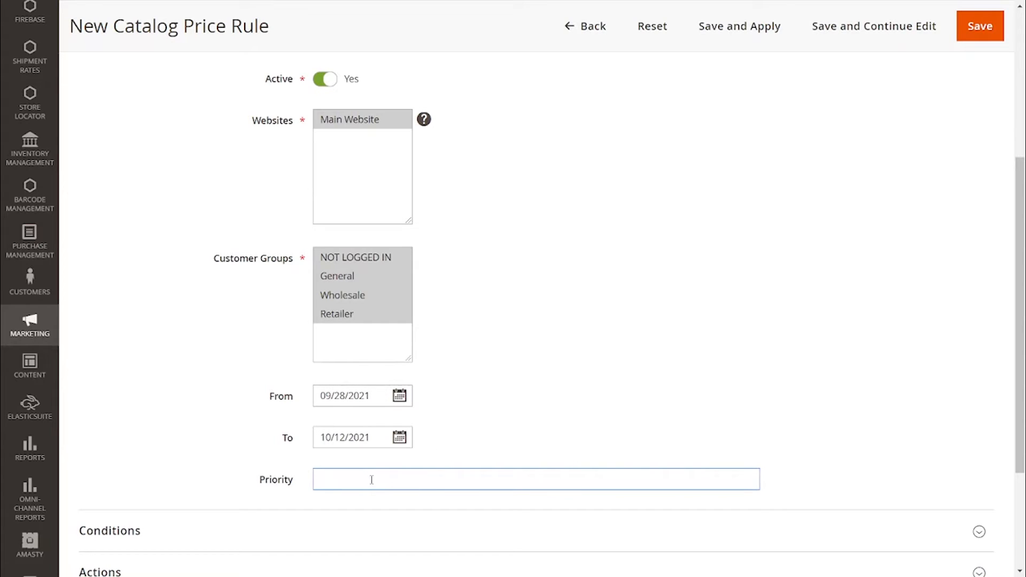
{"action": "type", "text": "0"}
{"action": "left_click", "coordinate": [506, 420]}
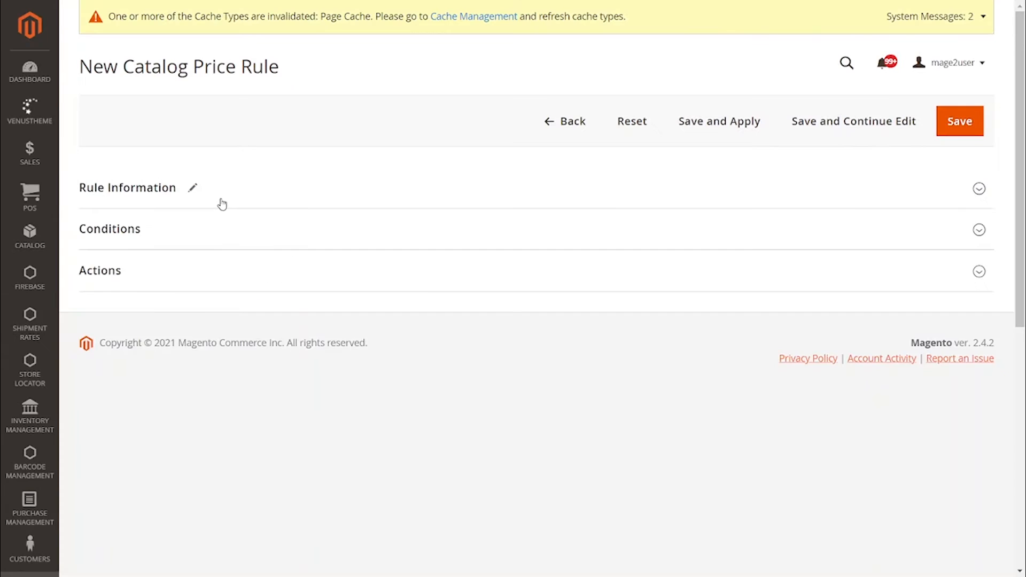
Add a Category product attribute condition to the rule and open its category chooser
{"action": "left_click", "coordinate": [160, 230]}
{"action": "left_click", "coordinate": [97, 340]}
{"action": "scroll", "coordinate": [200, 268], "scroll_direction": "down", "scroll_amount": 1}
{"action": "scroll", "coordinate": [193, 169], "scroll_direction": "up", "scroll_amount": 1}
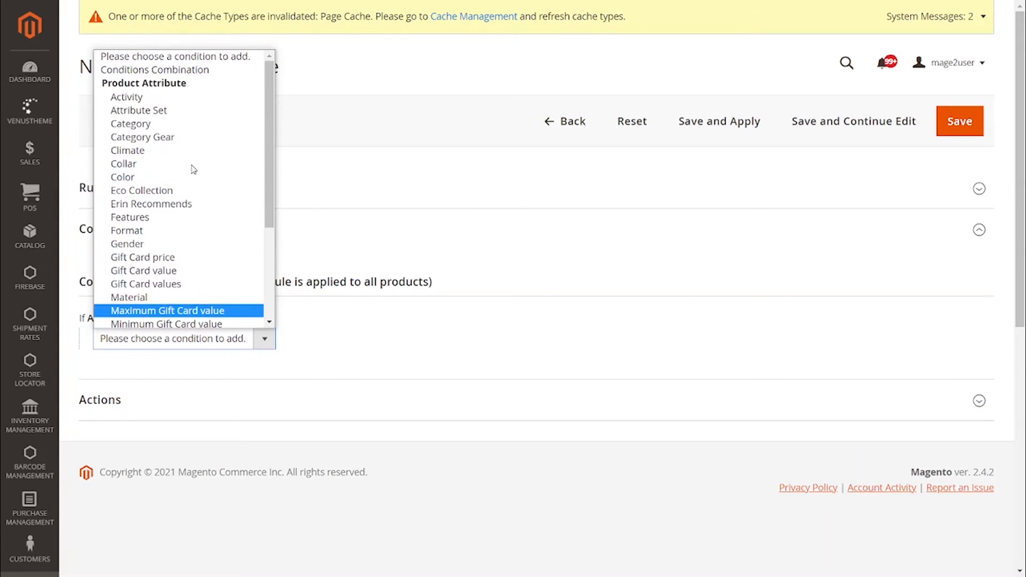
{"action": "left_click", "coordinate": [159, 128]}
{"action": "left_click", "coordinate": [142, 338]}
{"action": "left_click", "coordinate": [151, 341]}
{"action": "left_click", "coordinate": [165, 357]}
{"action": "left_click", "coordinate": [258, 340]}
{"action": "left_click", "coordinate": [271, 341]}
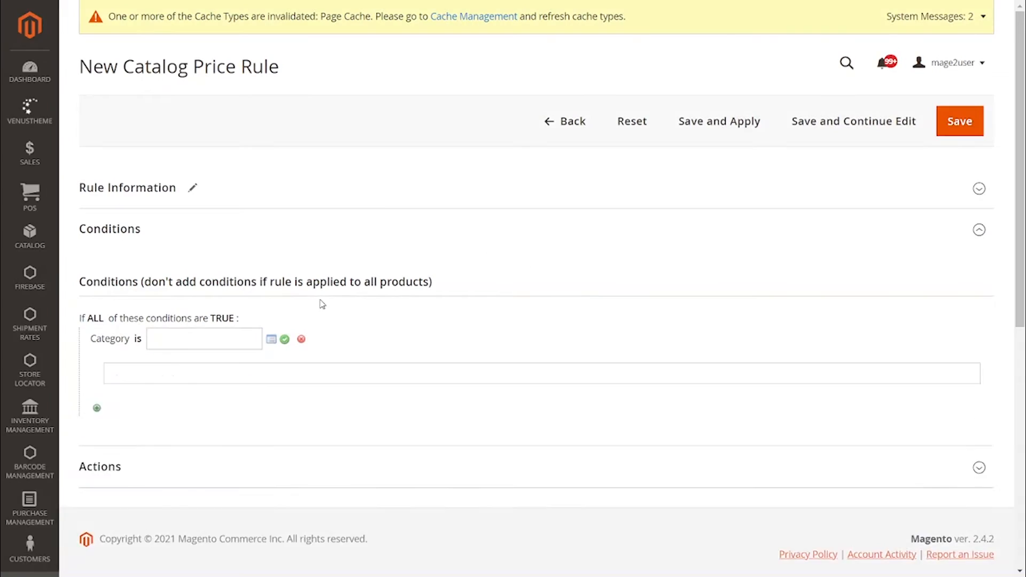
Choose the Testing category under Women > Bottoms as the condition's value and confirm it
{"action": "scroll", "coordinate": [165, 321], "scroll_direction": "down", "scroll_amount": 3}
{"action": "left_click", "coordinate": [151, 206]}
{"action": "left_click", "coordinate": [151, 206]}
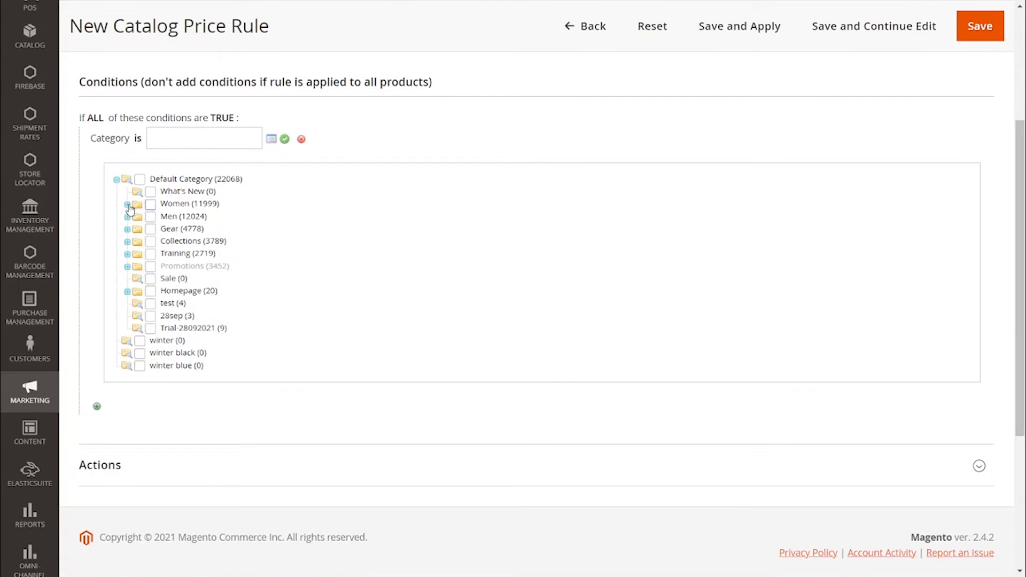
{"action": "left_click", "coordinate": [127, 204]}
{"action": "left_click", "coordinate": [138, 217]}
{"action": "left_click", "coordinate": [138, 216]}
{"action": "left_click", "coordinate": [138, 228]}
{"action": "left_click", "coordinate": [172, 266]}
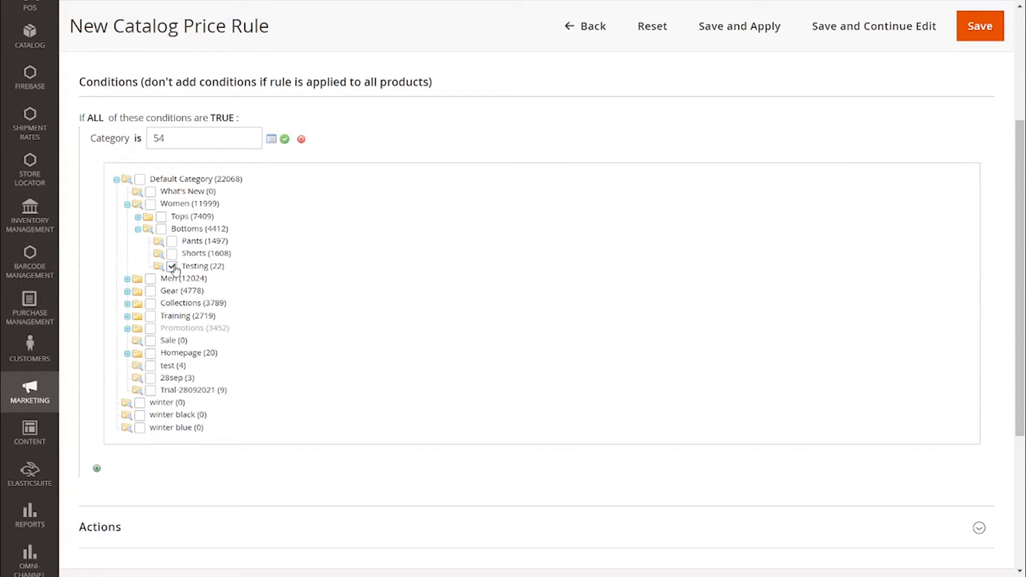
{"action": "left_click", "coordinate": [285, 139]}
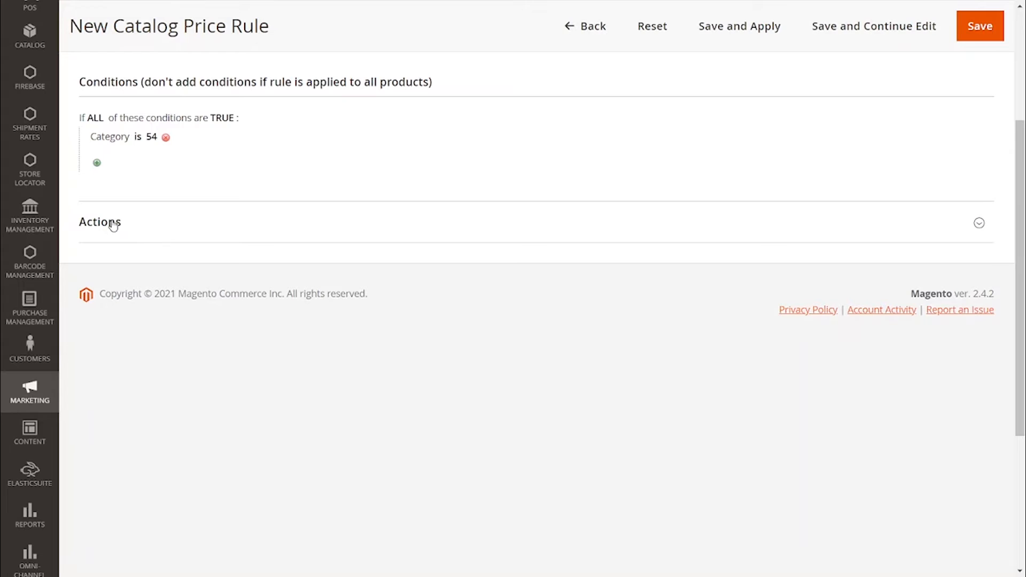
Set the rule's action to apply as percentage of original with a discount amount of 15
{"action": "left_click", "coordinate": [113, 225]}
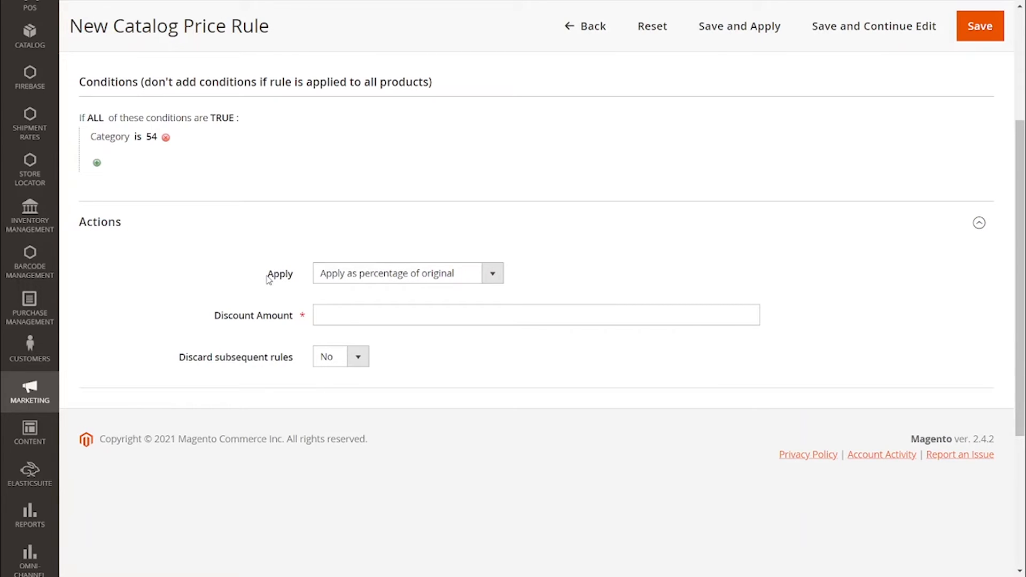
{"action": "left_click_drag", "start_coordinate": [268, 278], "coordinate": [295, 277]}
{"action": "left_click", "coordinate": [370, 282]}
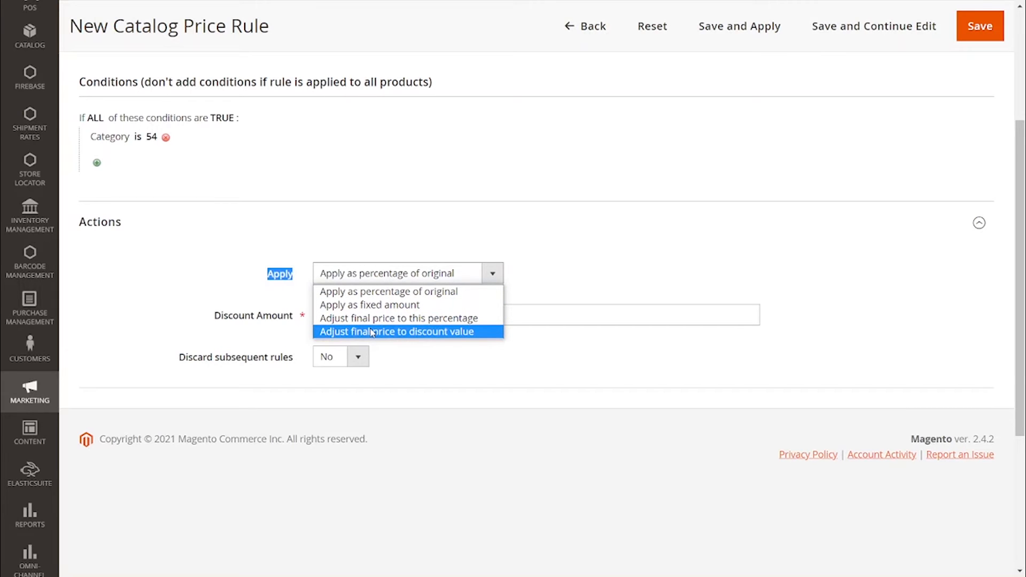
{"action": "left_click", "coordinate": [386, 293]}
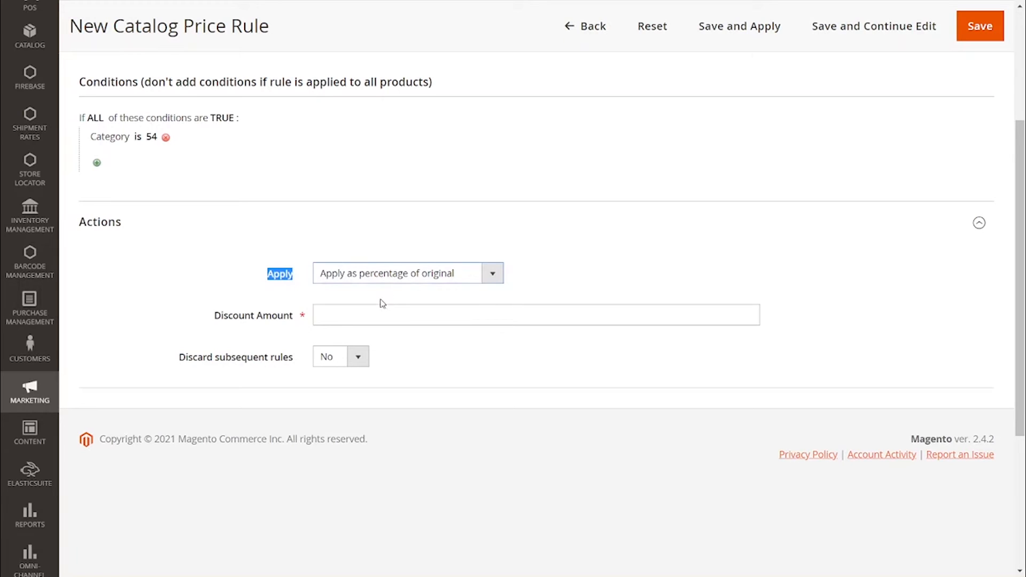
{"action": "left_click", "coordinate": [372, 311]}
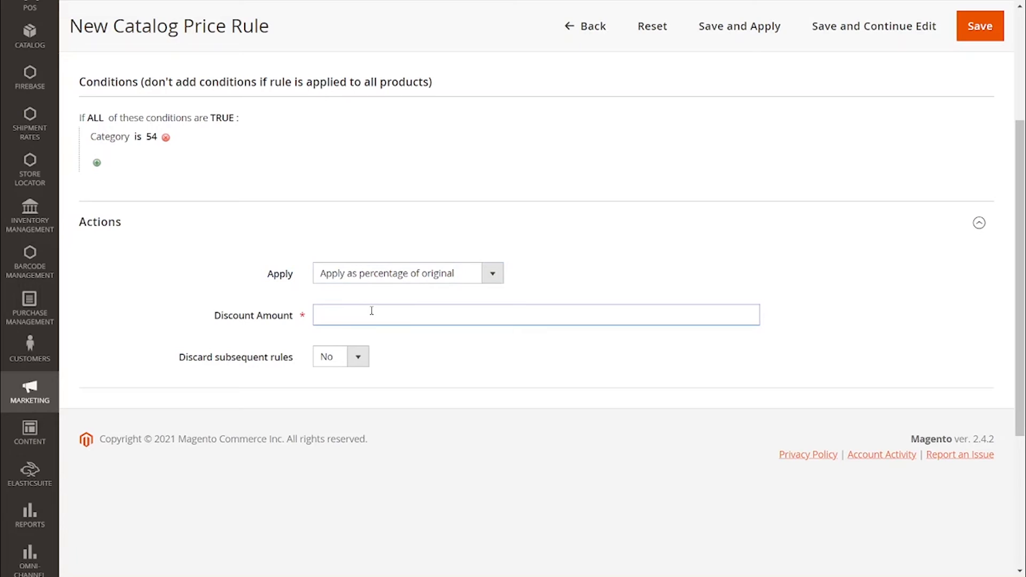
{"action": "type", "text": "15"}
Set Discard subsequent rules to Yes in the rule's actions
{"action": "left_click", "coordinate": [175, 367]}
{"action": "left_click_drag", "start_coordinate": [175, 368], "coordinate": [279, 373]}
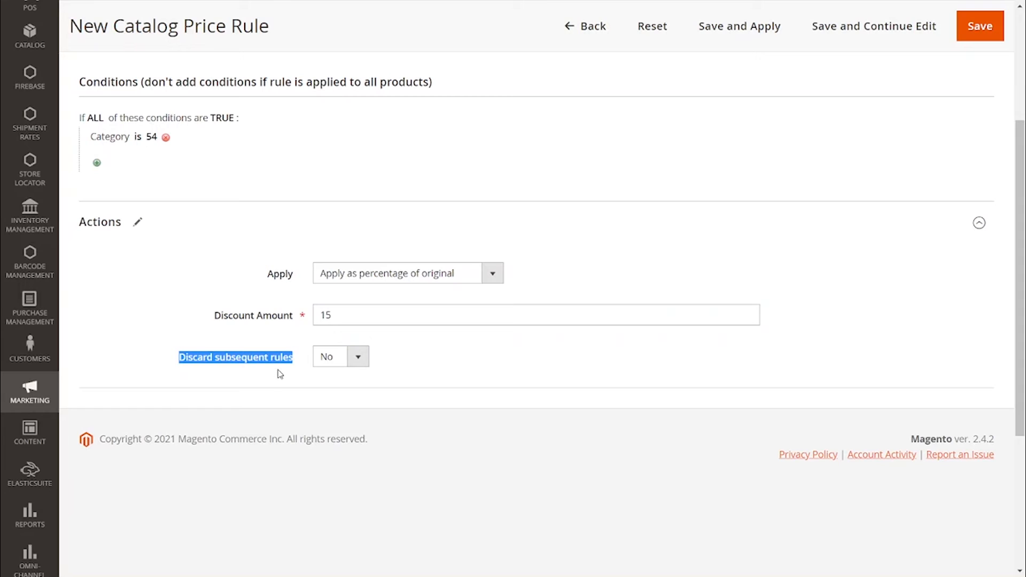
{"action": "left_click", "coordinate": [366, 366]}
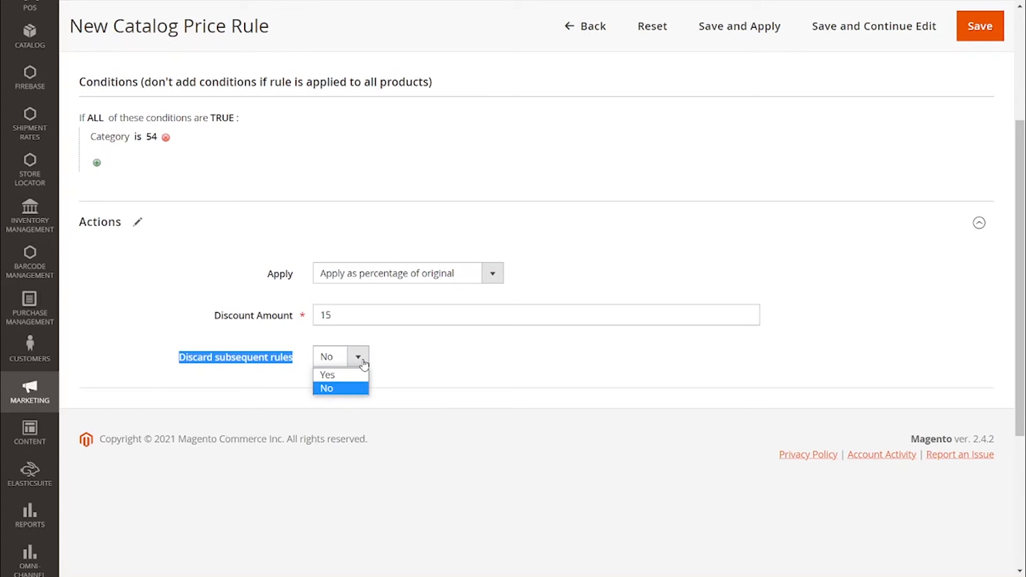
{"action": "left_click", "coordinate": [354, 375]}
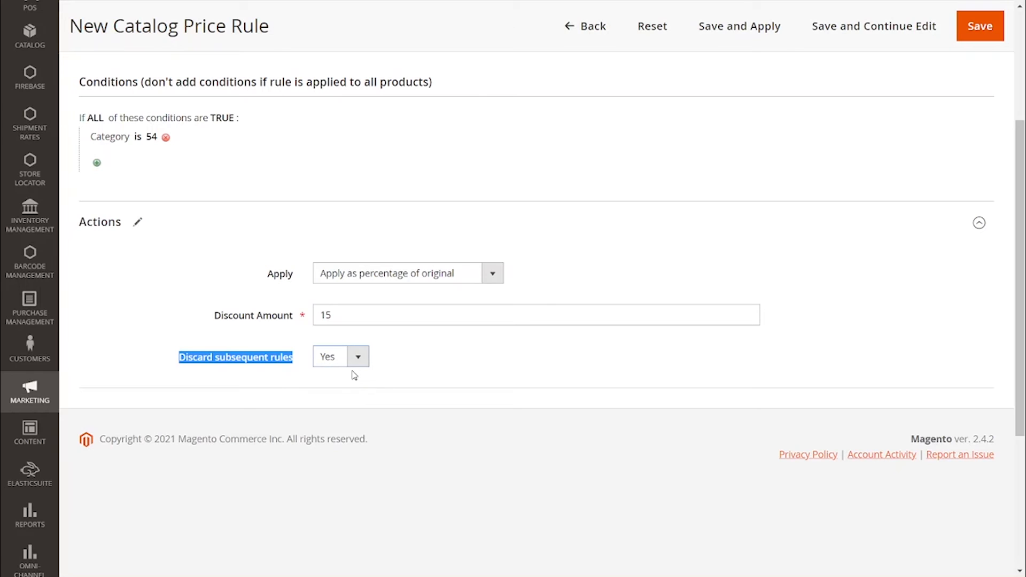
{"action": "left_click", "coordinate": [423, 362]}
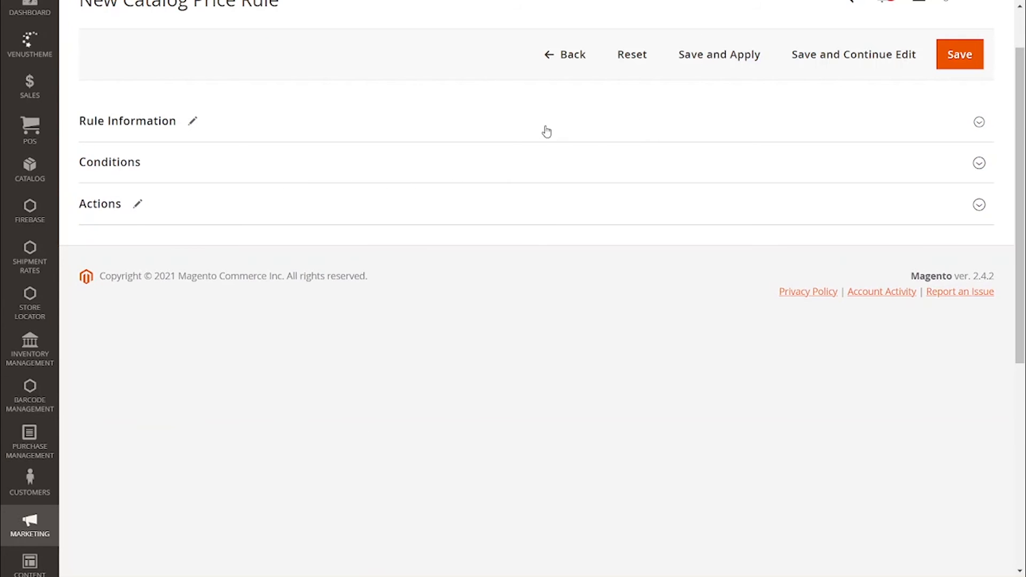
Expand the rule information of the Save 15% rule, and save and apply the rule
{"action": "left_click", "coordinate": [545, 131]}
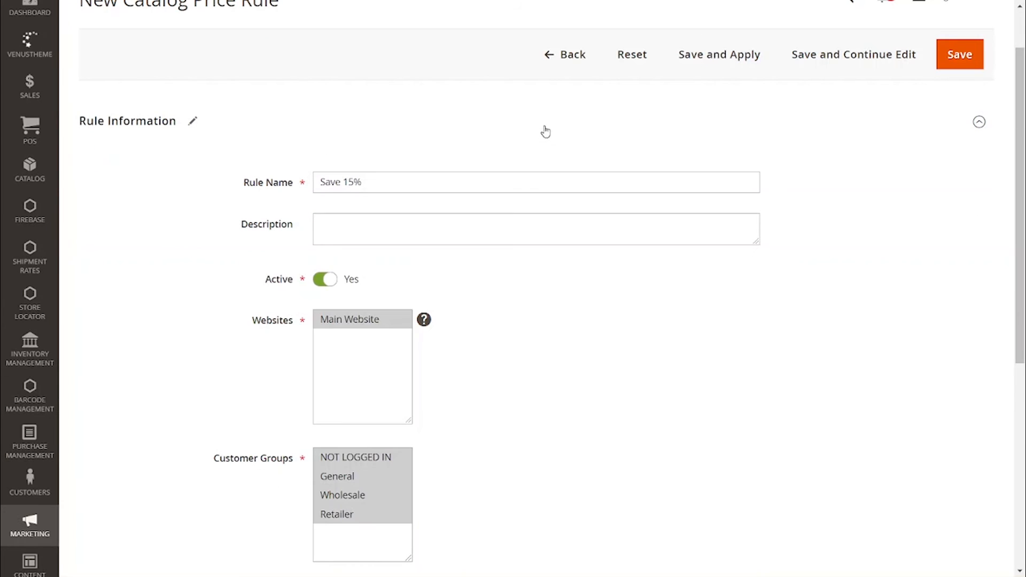
{"action": "left_click", "coordinate": [716, 65]}
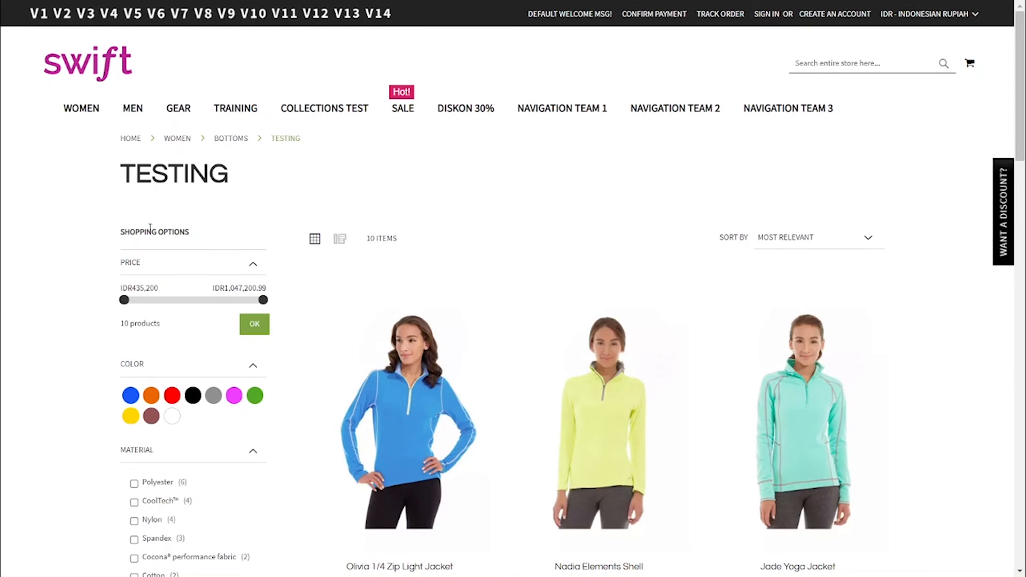
Examine the storefront's Testing category page, comparing the discounted and regular prices of the Nadia Elements Shell and the other listed products
{"action": "scroll", "coordinate": [530, 247], "scroll_direction": "down", "scroll_amount": 1}
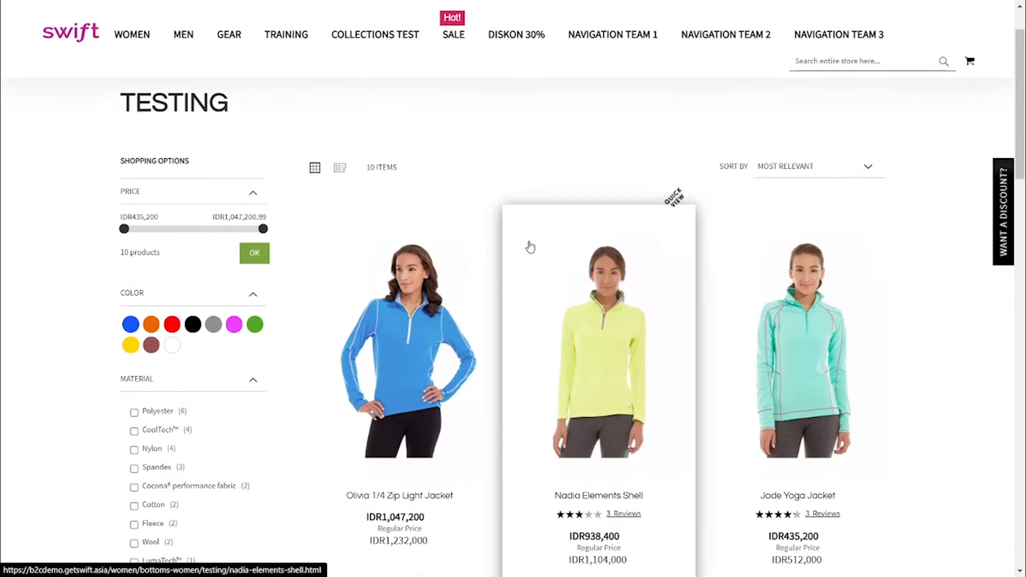
{"action": "scroll", "coordinate": [530, 247], "scroll_direction": "down", "scroll_amount": 3}
{"action": "left_click_drag", "start_coordinate": [569, 340], "coordinate": [625, 345]}
{"action": "left_click_drag", "start_coordinate": [569, 364], "coordinate": [627, 365]}
{"action": "scroll", "coordinate": [588, 369], "scroll_direction": "down", "scroll_amount": 10}
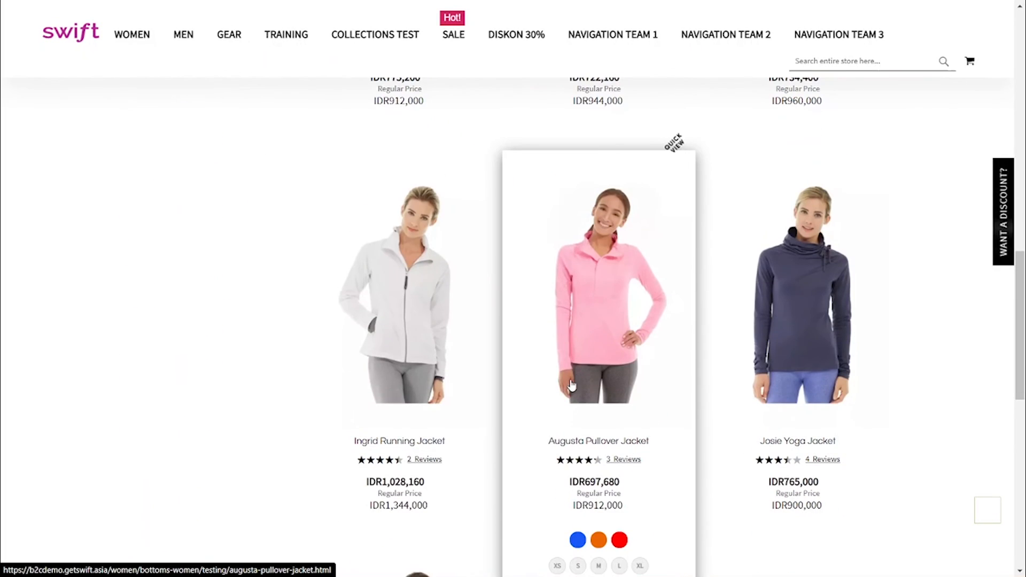
{"action": "scroll", "coordinate": [493, 424], "scroll_direction": "down", "scroll_amount": 7}
{"action": "scroll", "coordinate": [462, 426], "scroll_direction": "up", "scroll_amount": 5}
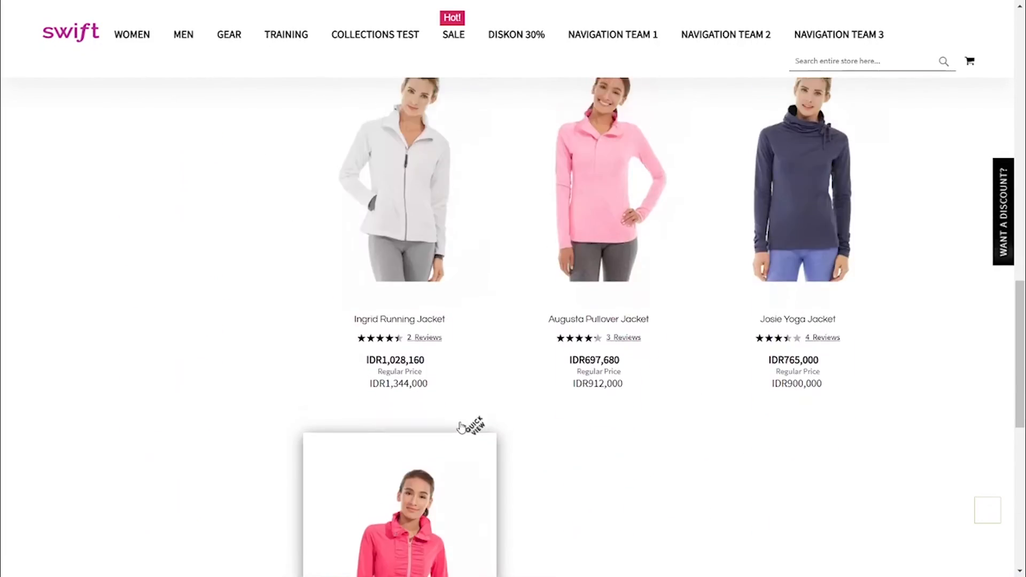
{"action": "scroll", "coordinate": [461, 426], "scroll_direction": "up", "scroll_amount": 15}
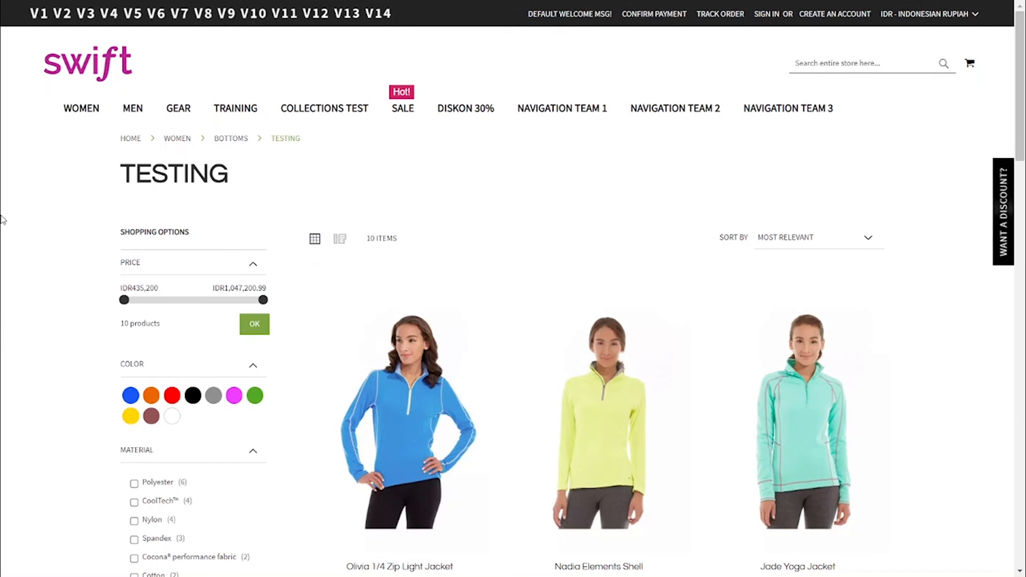
{"action": "scroll", "coordinate": [513, 260], "scroll_direction": "down", "scroll_amount": 4}
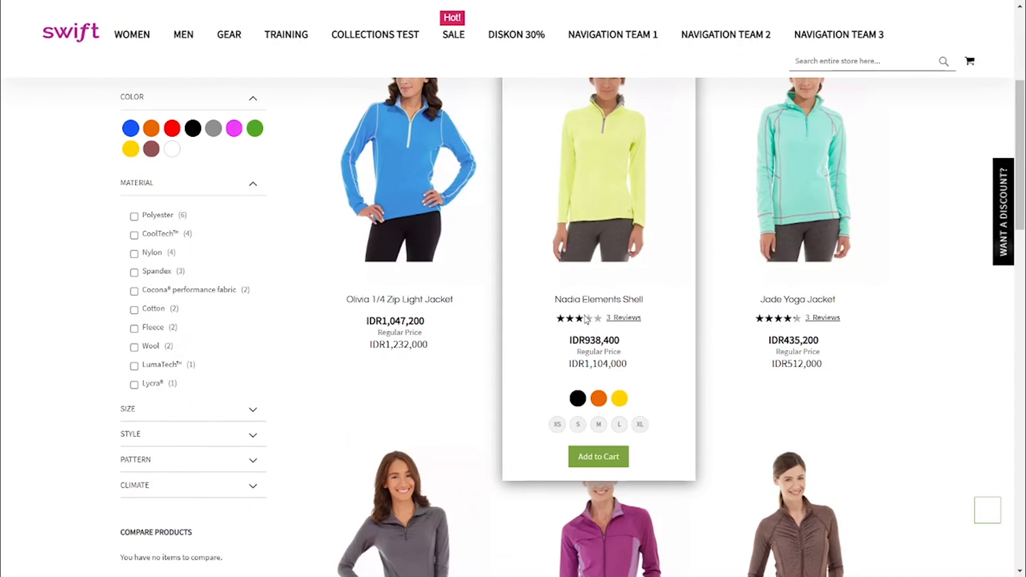
{"action": "left_click_drag", "start_coordinate": [570, 340], "coordinate": [625, 343]}
{"action": "left_click_drag", "start_coordinate": [567, 368], "coordinate": [626, 363]}
{"action": "scroll", "coordinate": [577, 372], "scroll_direction": "down", "scroll_amount": 5}
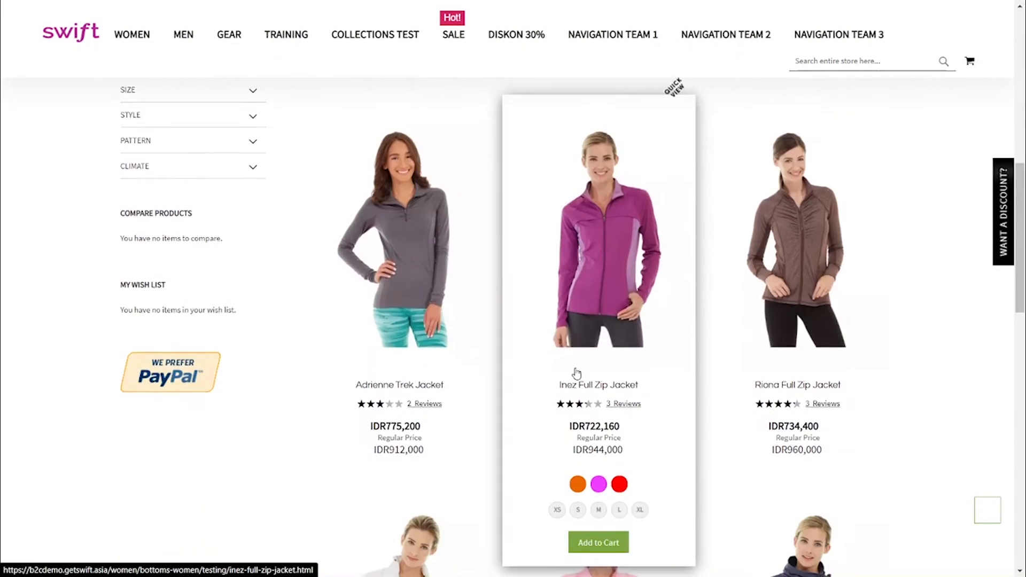
{"action": "scroll", "coordinate": [576, 373], "scroll_direction": "down", "scroll_amount": 11}
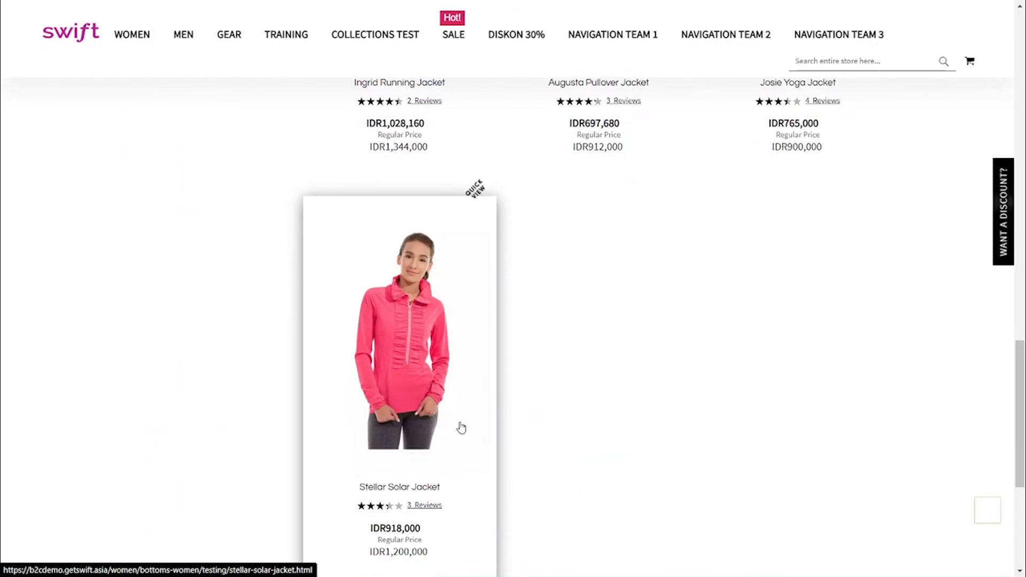
{"action": "scroll", "coordinate": [458, 426], "scroll_direction": "up", "scroll_amount": 20}
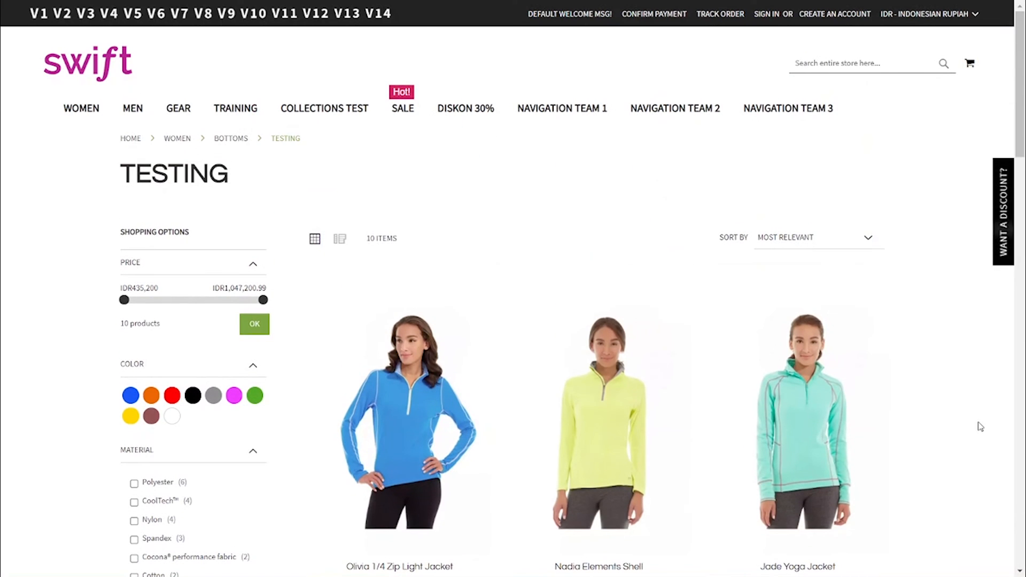
{"action": "scroll", "coordinate": [524, 251], "scroll_direction": "down", "scroll_amount": 5}
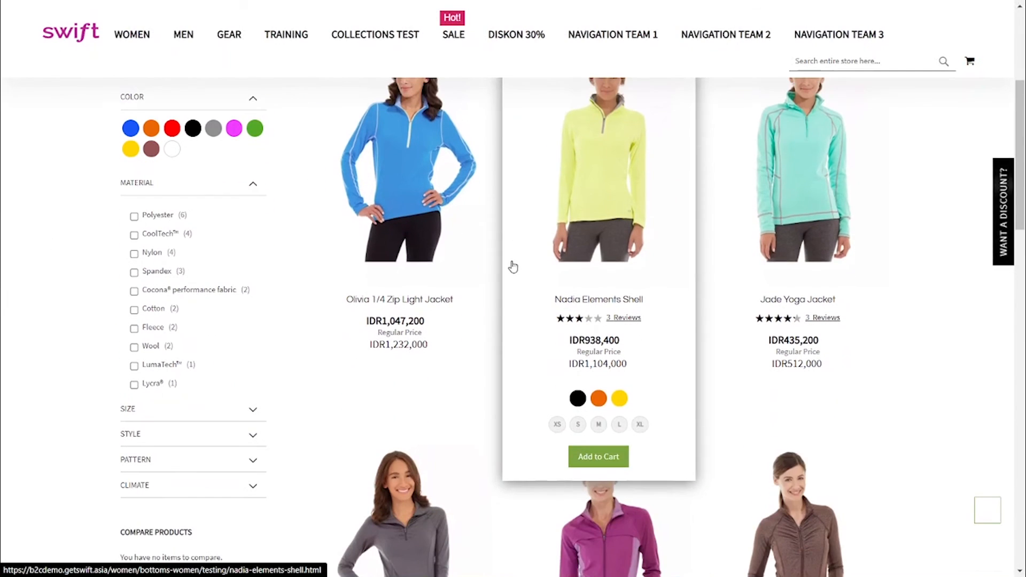
{"action": "left_click_drag", "start_coordinate": [568, 368], "coordinate": [625, 365]}
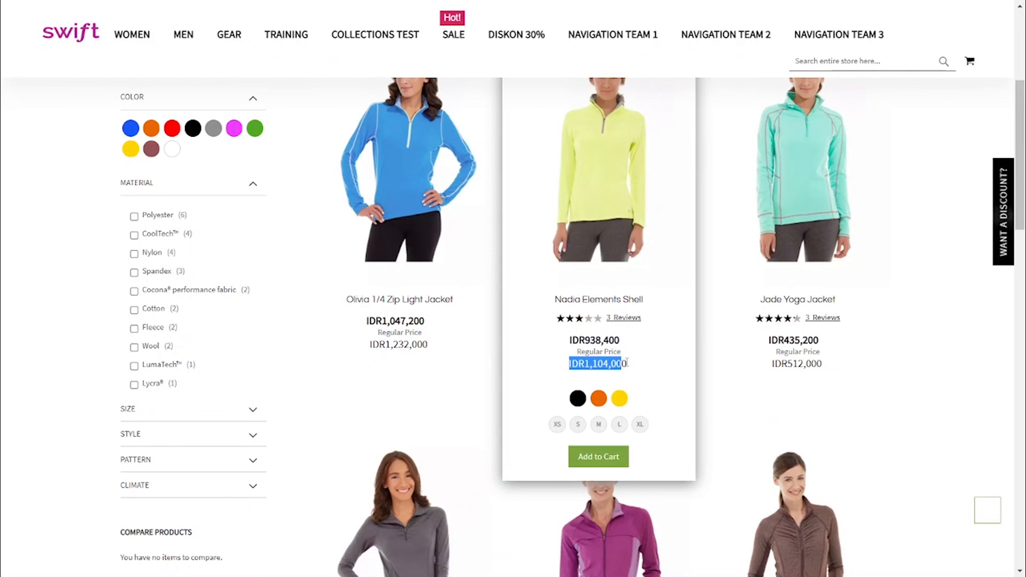
{"action": "scroll", "coordinate": [571, 384], "scroll_direction": "down", "scroll_amount": 10}
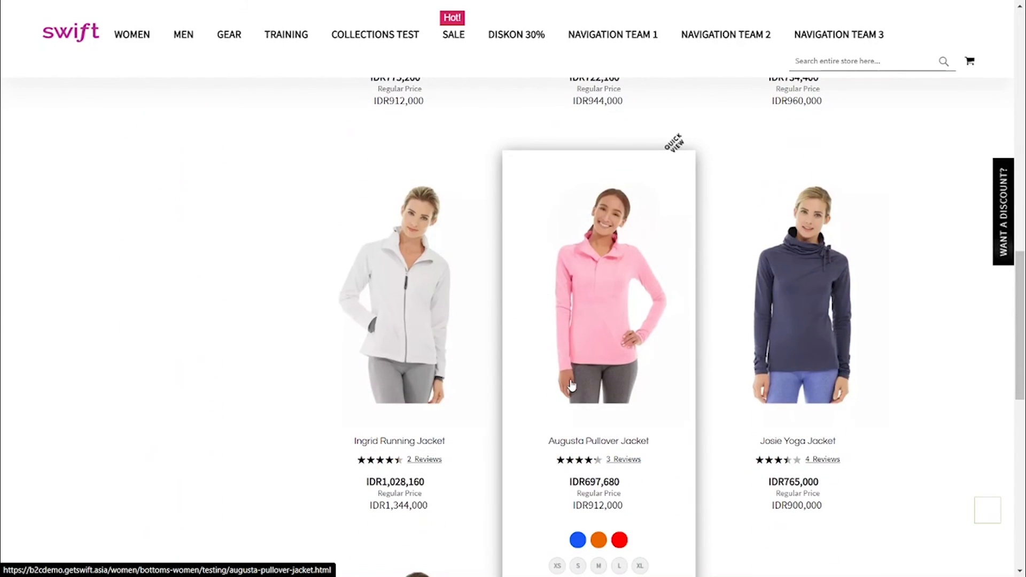
{"action": "scroll", "coordinate": [505, 420], "scroll_direction": "down", "scroll_amount": 8}
{"action": "scroll", "coordinate": [461, 425], "scroll_direction": "up", "scroll_amount": 6}
{"action": "scroll", "coordinate": [461, 426], "scroll_direction": "up", "scroll_amount": 15}
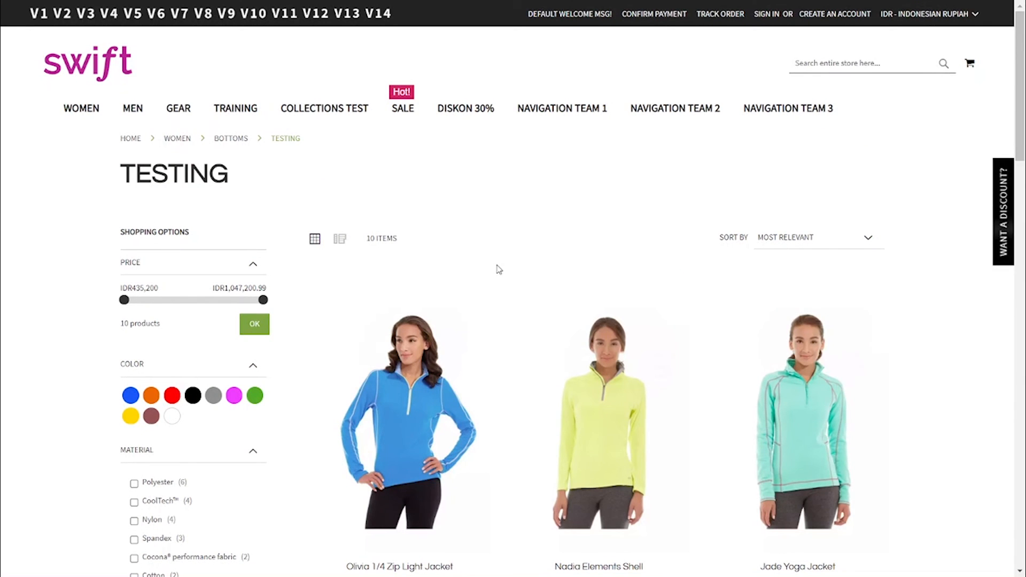
{"action": "scroll", "coordinate": [523, 252], "scroll_direction": "down", "scroll_amount": 5}
{"action": "double_click", "coordinate": [568, 341]}
{"action": "double_click", "coordinate": [569, 365]}
{"action": "scroll", "coordinate": [585, 374], "scroll_direction": "down", "scroll_amount": 5}
{"action": "scroll", "coordinate": [584, 374], "scroll_direction": "down", "scroll_amount": 13}
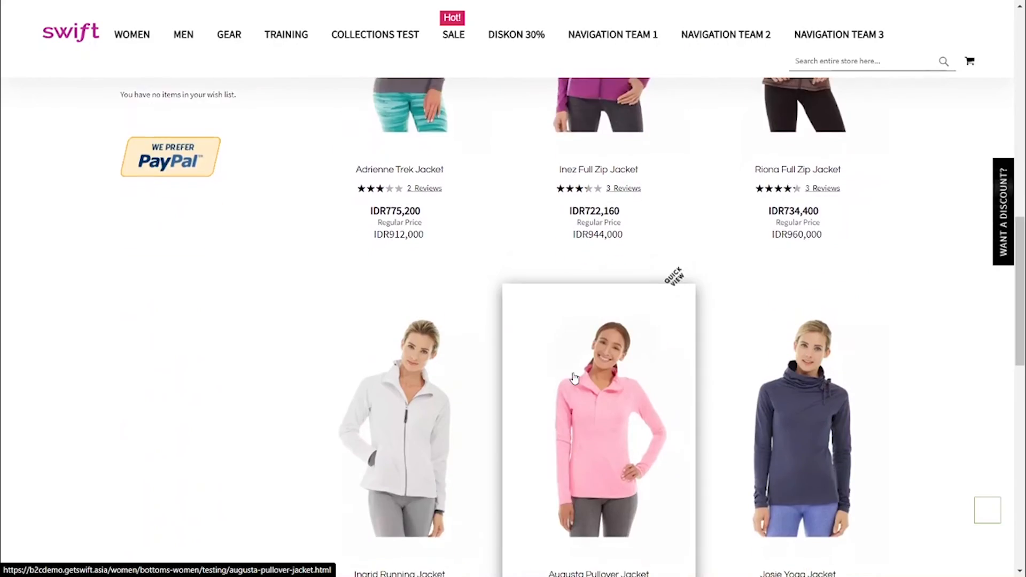
{"action": "scroll", "coordinate": [463, 428], "scroll_direction": "down", "scroll_amount": 3}
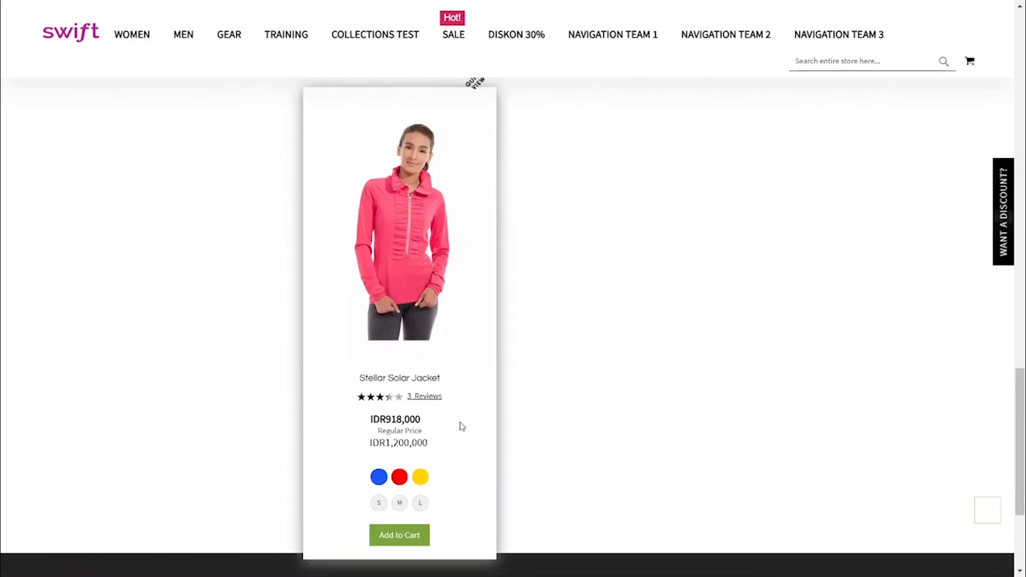